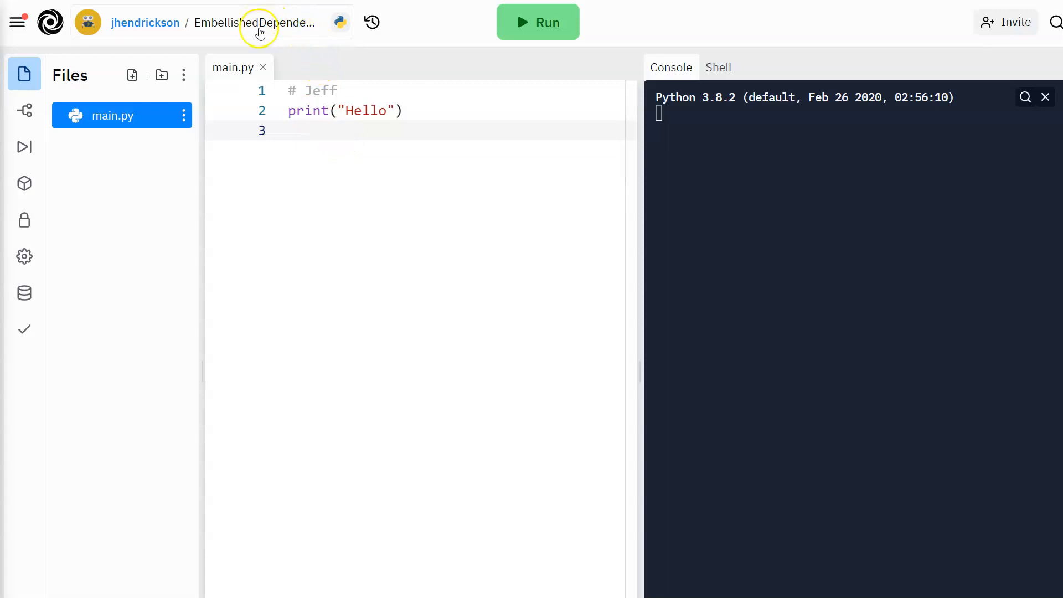
Title the repl "CPP Ch 2 Basketball Player Height" in its details
{"action": "left_click", "coordinate": [287, 25]}
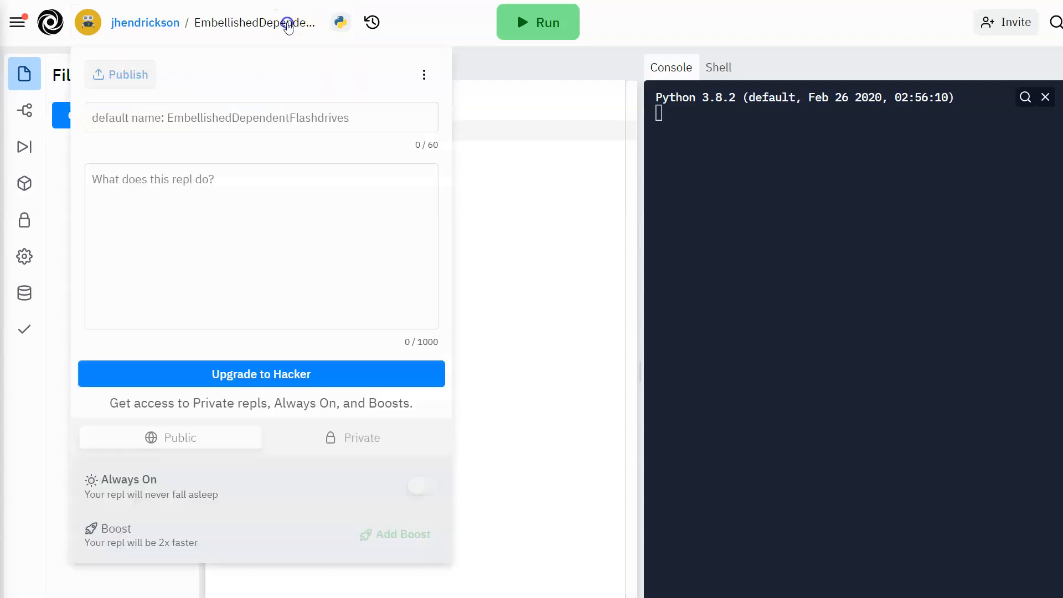
{"action": "left_click", "coordinate": [237, 114]}
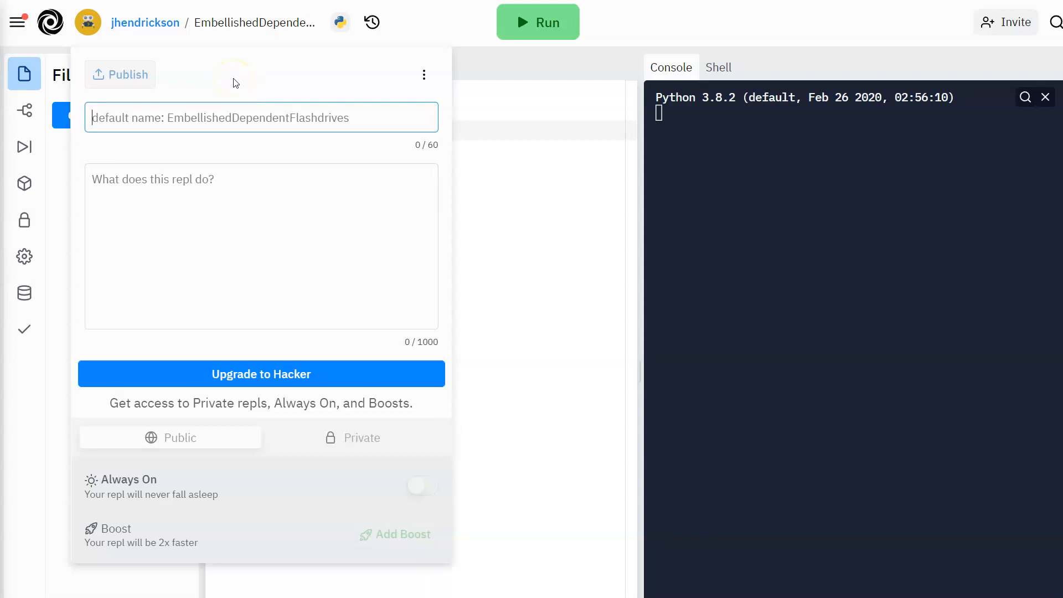
{"action": "type", "text": "CPP"}
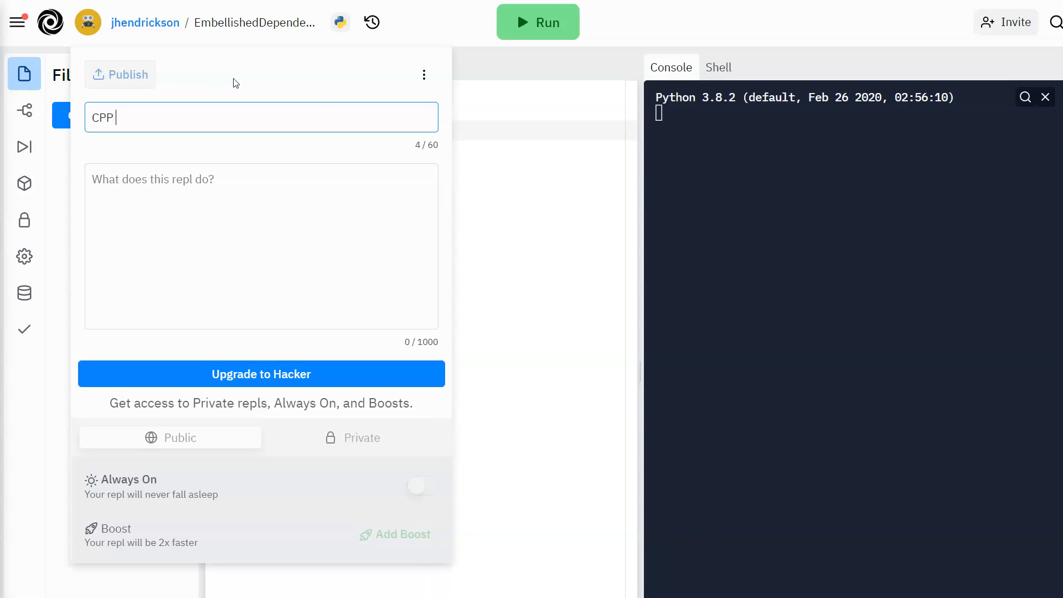
{"action": "type", "text": "Ch 2 Basketball Player Height"}
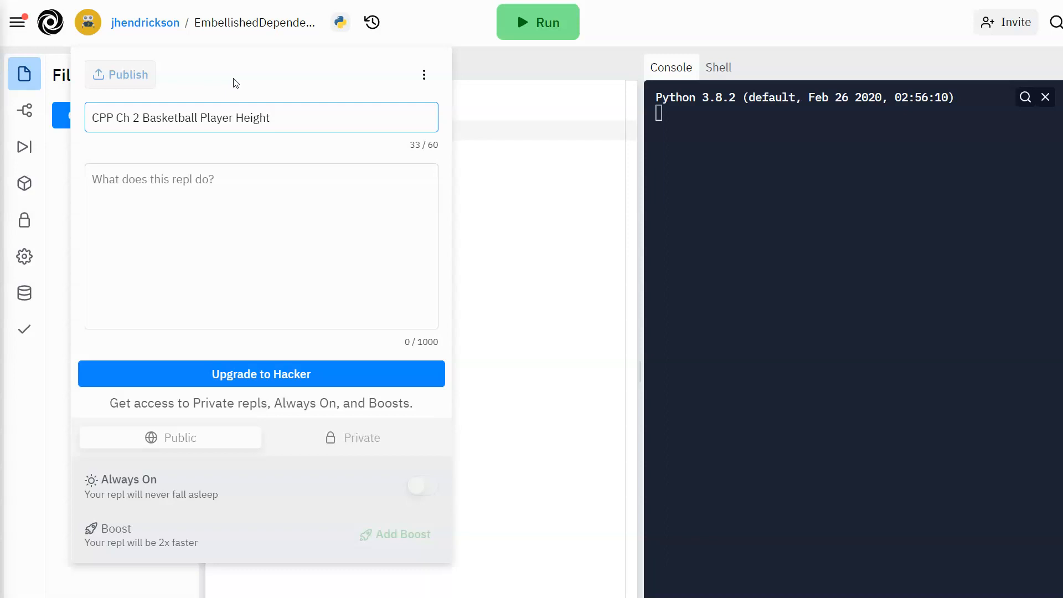
Enter "modulus operator" as the repl's description
{"action": "left_click", "coordinate": [239, 199]}
{"action": "type", "text": "mod"}
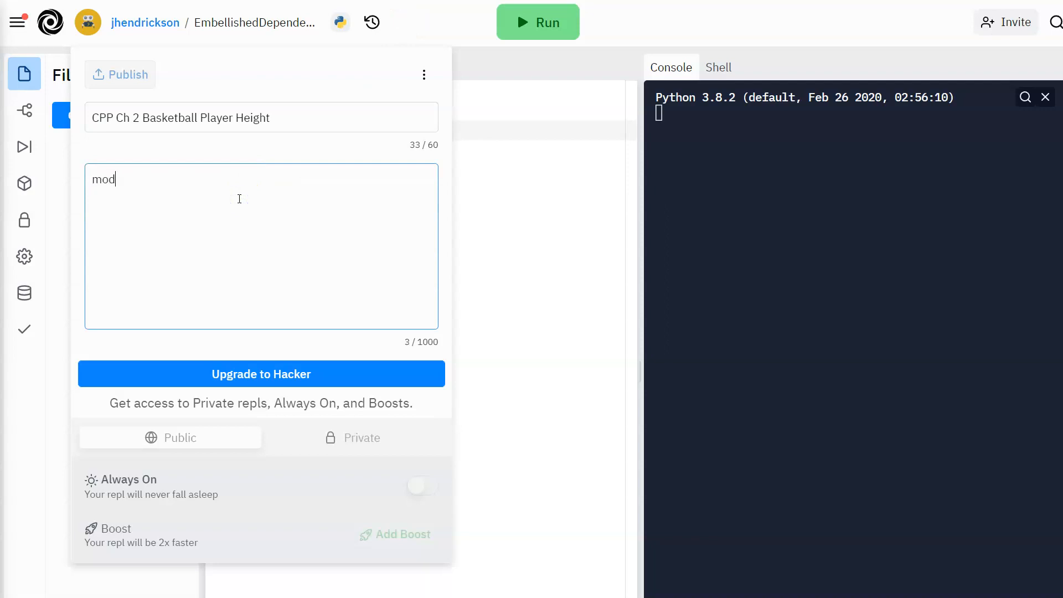
{"action": "type", "text": "ulus operator"}
{"action": "left_click", "coordinate": [238, 196]}
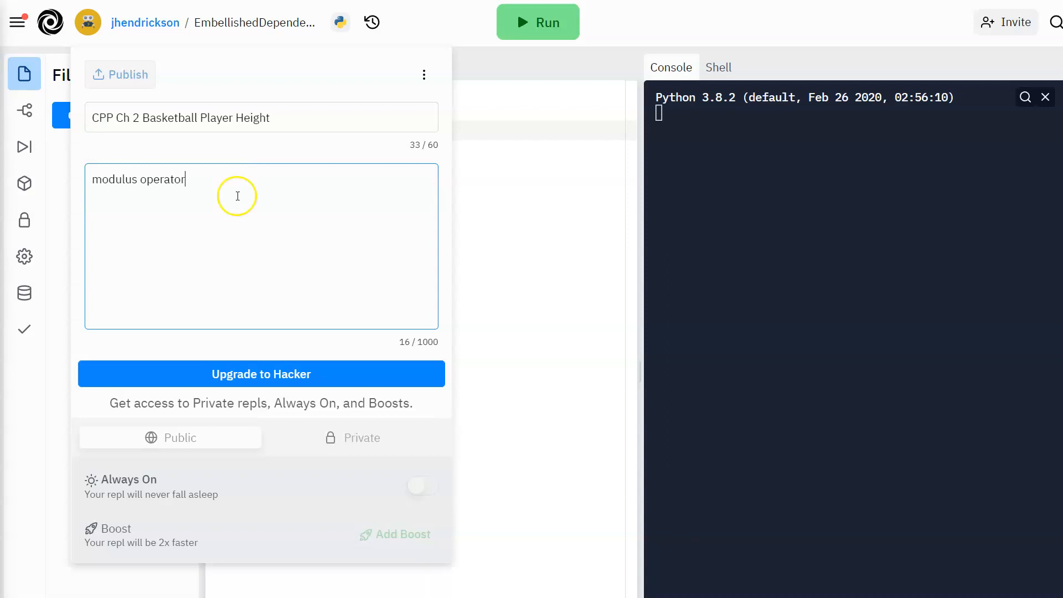
Move the description text into parentheses at the end of the title, making it "CPP Ch 2 Basketball Player Height (modulus operator)", and close the details
{"action": "left_click_drag", "start_coordinate": [187, 178], "coordinate": [80, 186]}
{"action": "key", "text": "ctrl+c"}
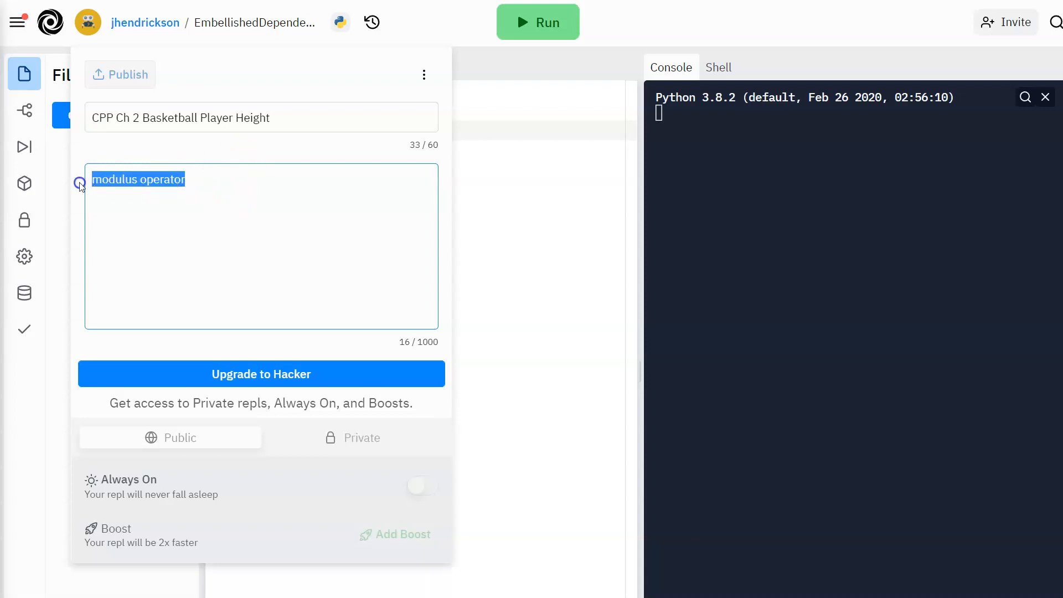
{"action": "key", "text": "BackSpace"}
{"action": "left_click", "coordinate": [292, 114]}
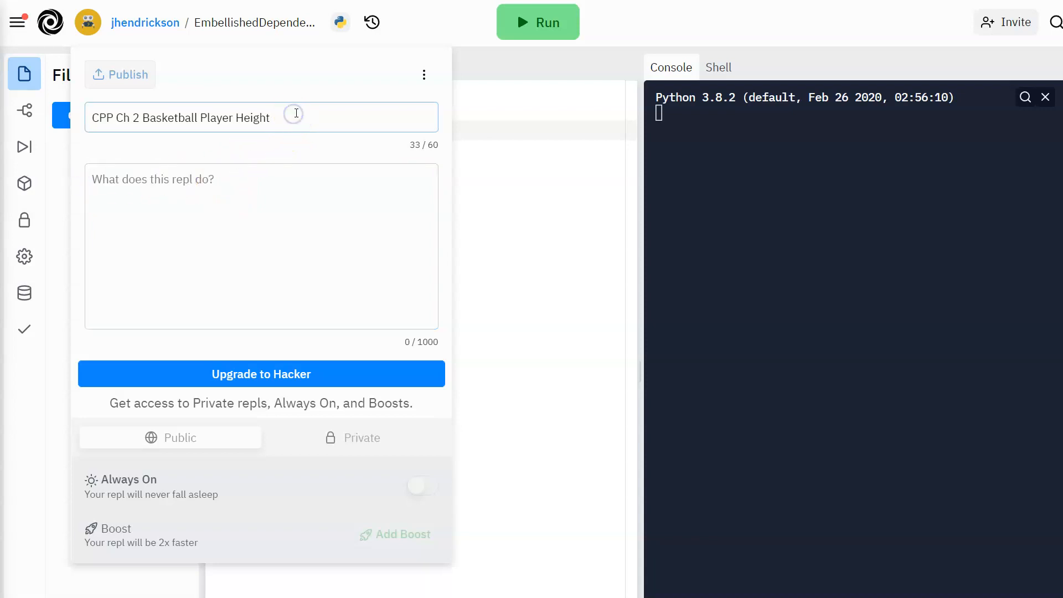
{"action": "type", "text": "("}
{"action": "key", "text": "ctrl+v"}
{"action": "left_click", "coordinate": [228, 196]}
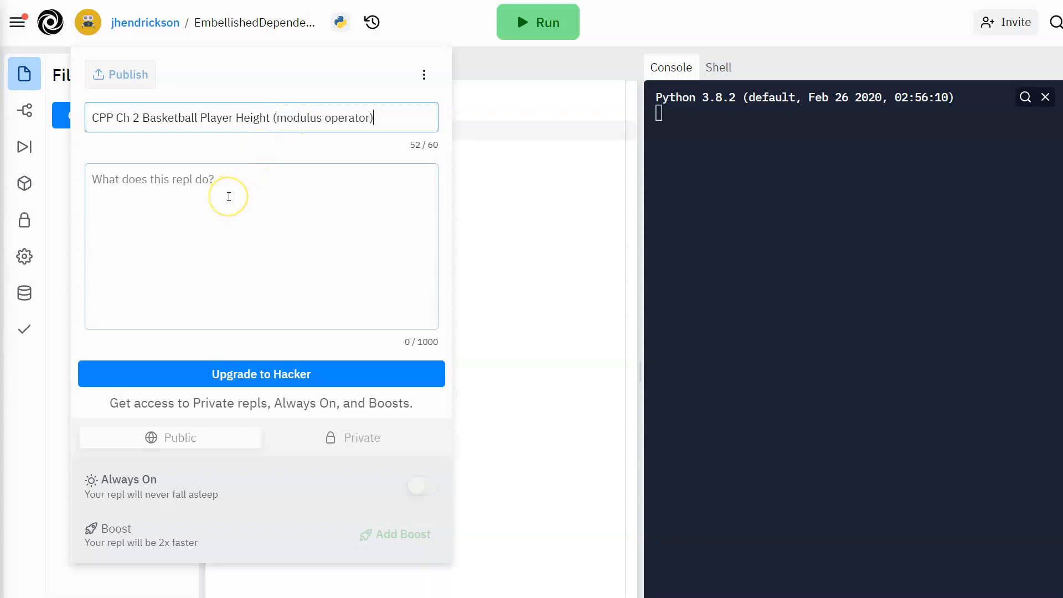
{"action": "left_click", "coordinate": [236, 204]}
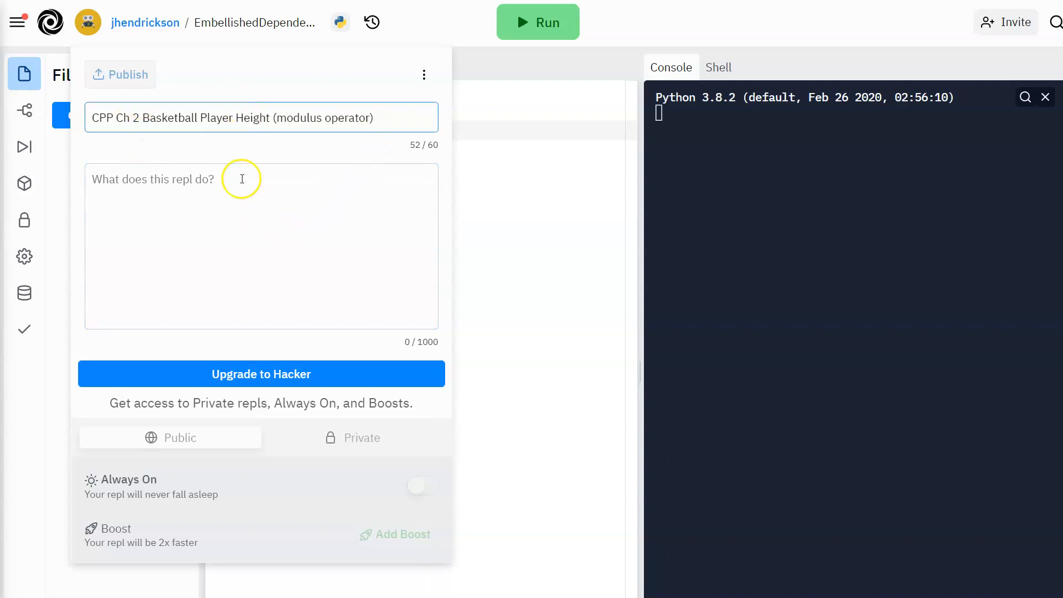
{"action": "left_click", "coordinate": [301, 266]}
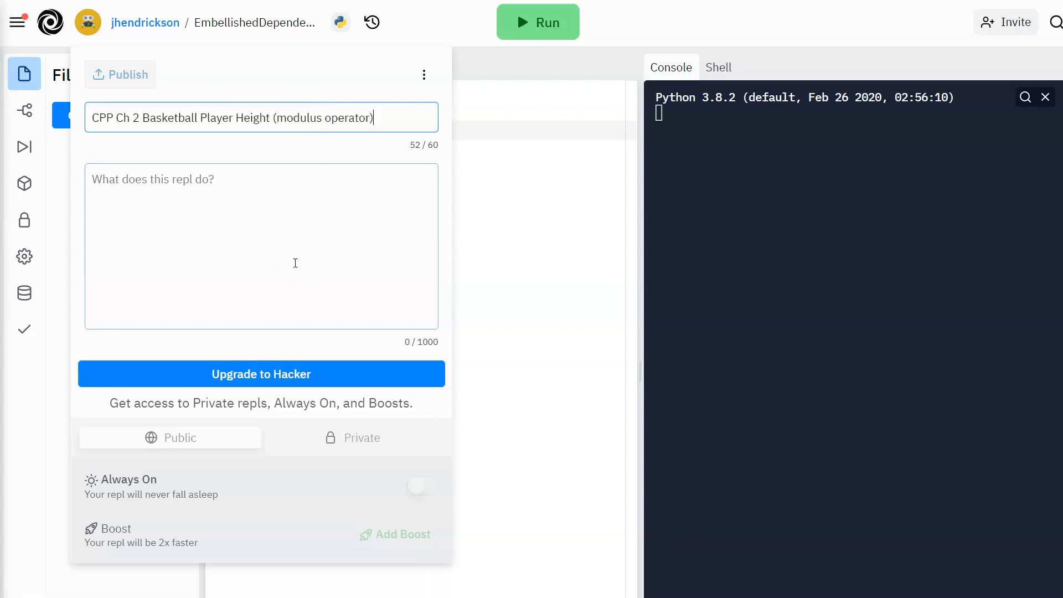
{"action": "left_click", "coordinate": [298, 264]}
{"action": "left_click", "coordinate": [489, 282]}
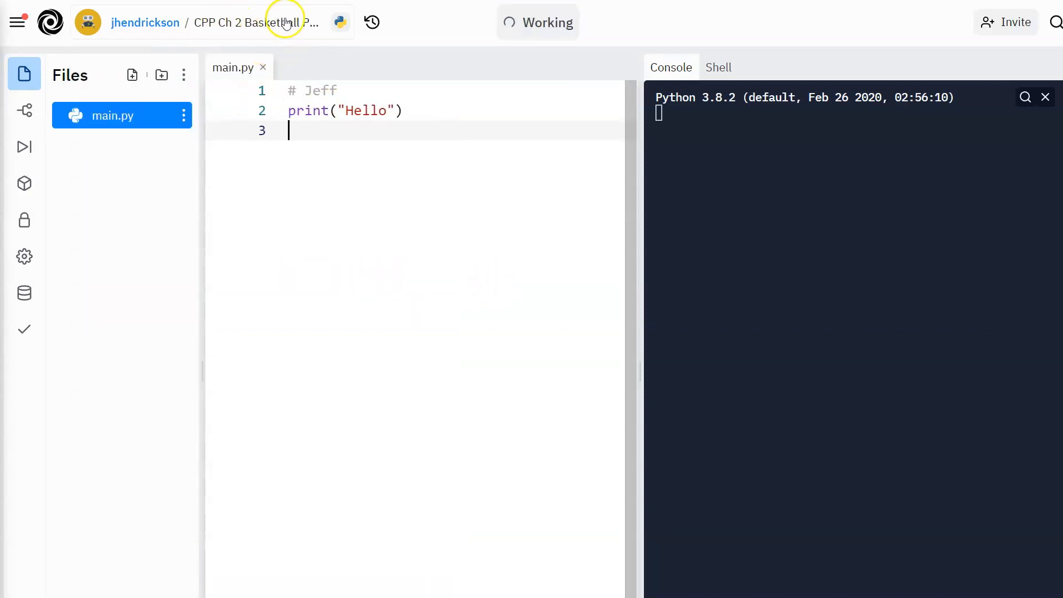
Fork the repl as "CPP Ch 2 Basketball Player Height (modulus operator) -b" and run main.py
{"action": "left_click", "coordinate": [338, 25]}
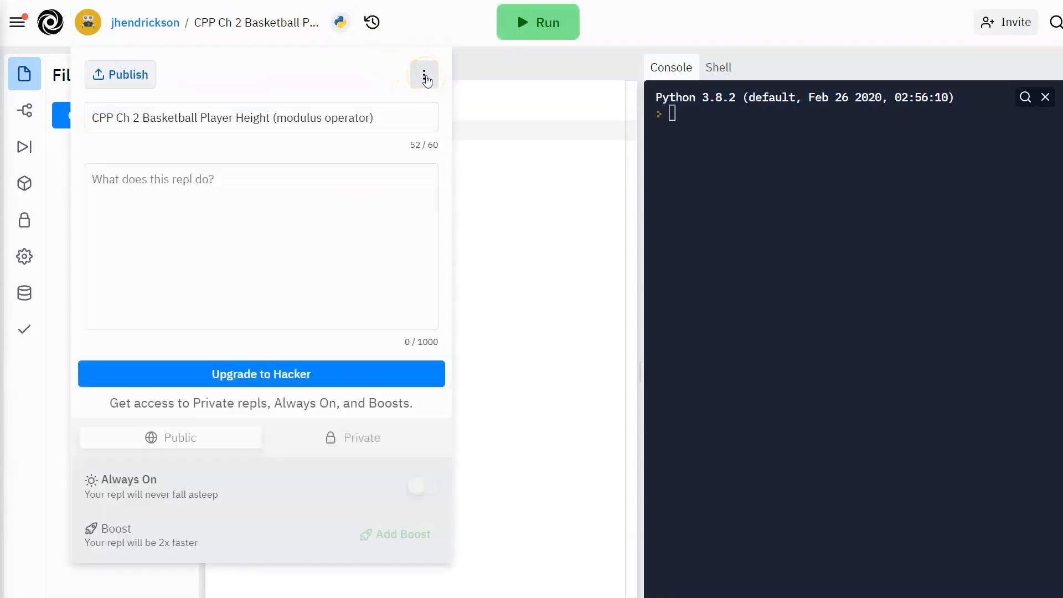
{"action": "left_click", "coordinate": [425, 77]}
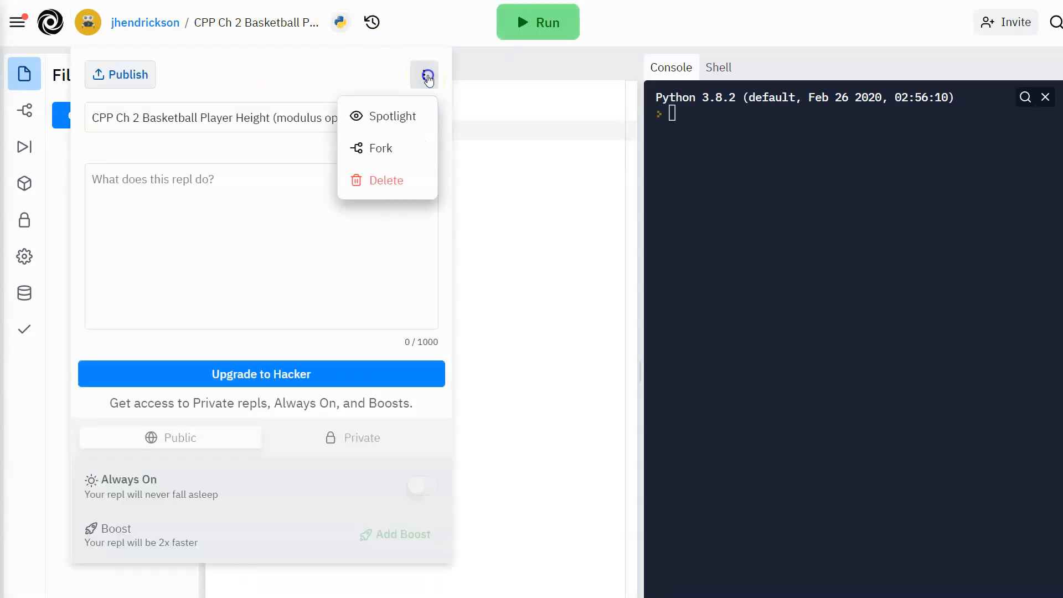
{"action": "left_click", "coordinate": [389, 157]}
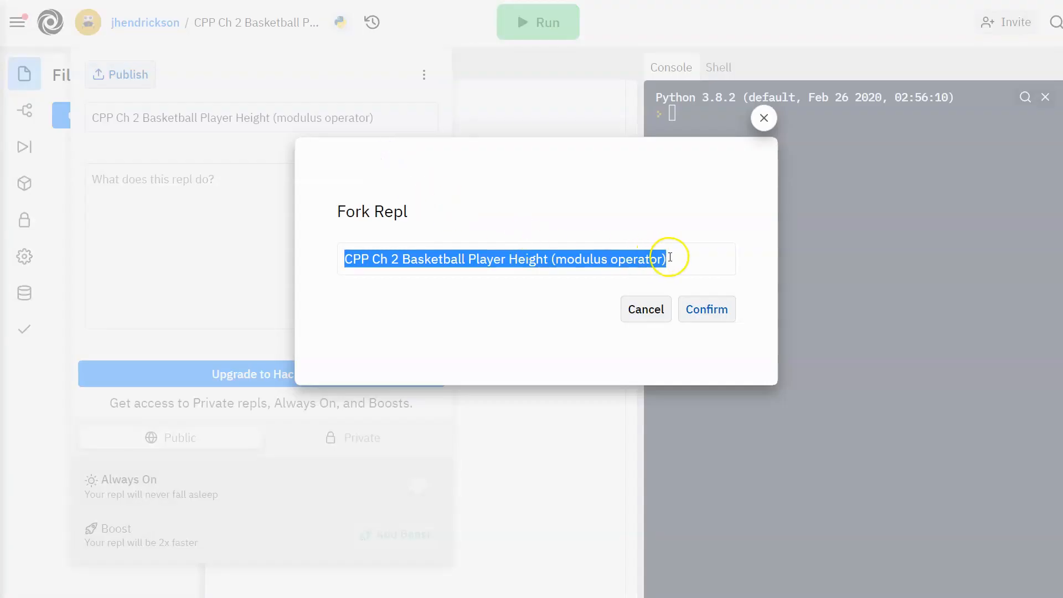
{"action": "left_click", "coordinate": [702, 258]}
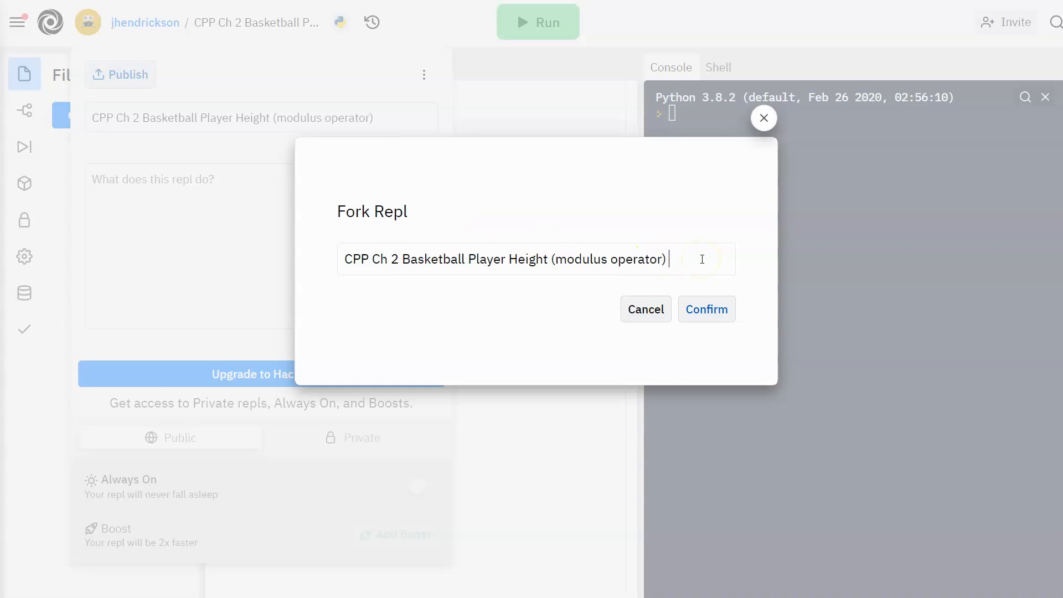
{"action": "type", "text": "-b"}
{"action": "left_click", "coordinate": [704, 308]}
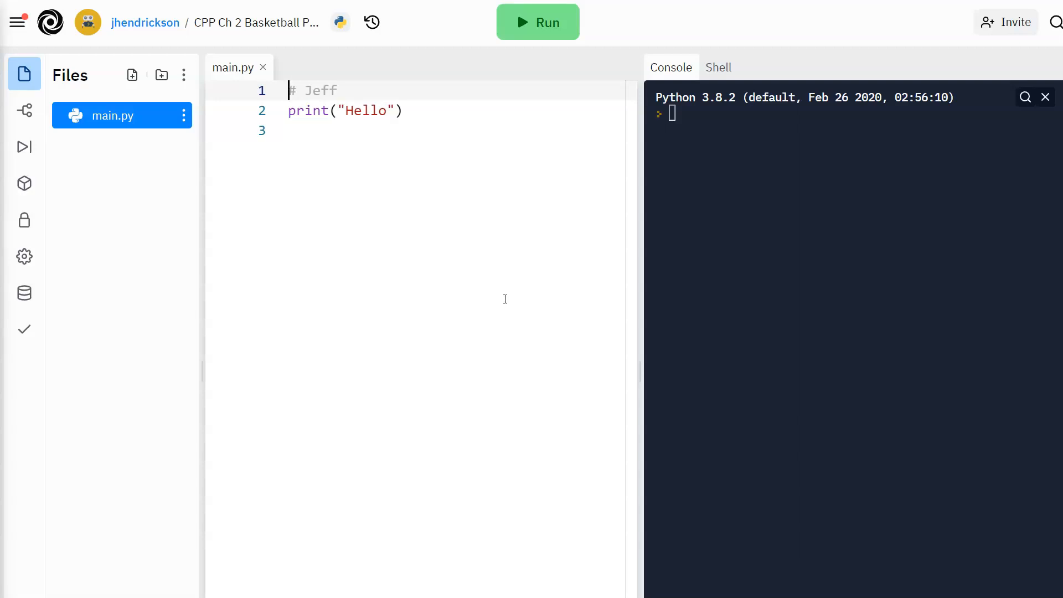
{"action": "left_click", "coordinate": [505, 301]}
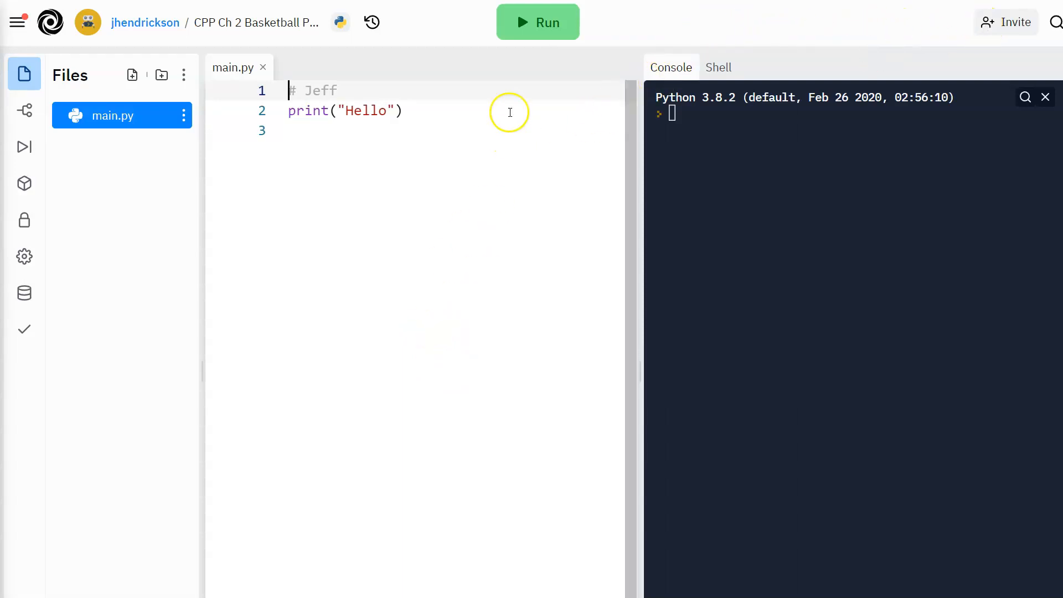
{"action": "left_click", "coordinate": [531, 37]}
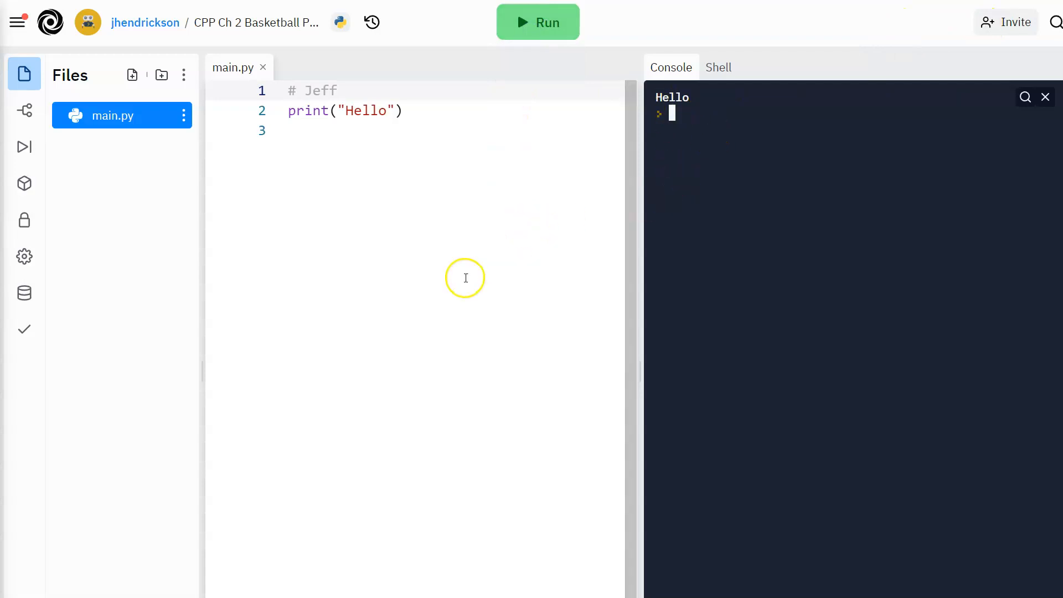
Generate a join link for inviting others to the repl and copy it
{"action": "left_click", "coordinate": [999, 29]}
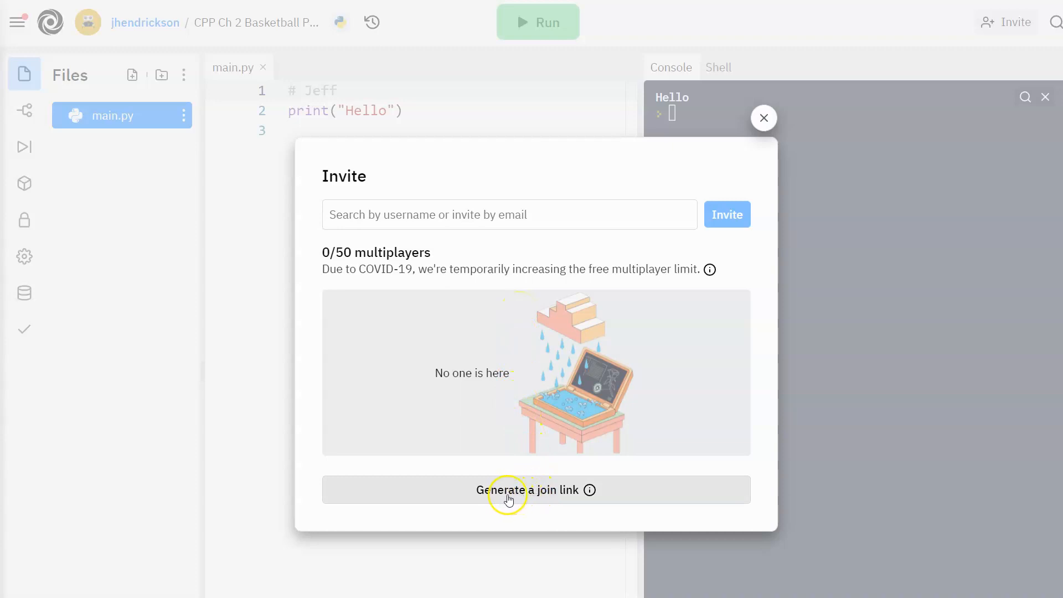
{"action": "left_click", "coordinate": [538, 497]}
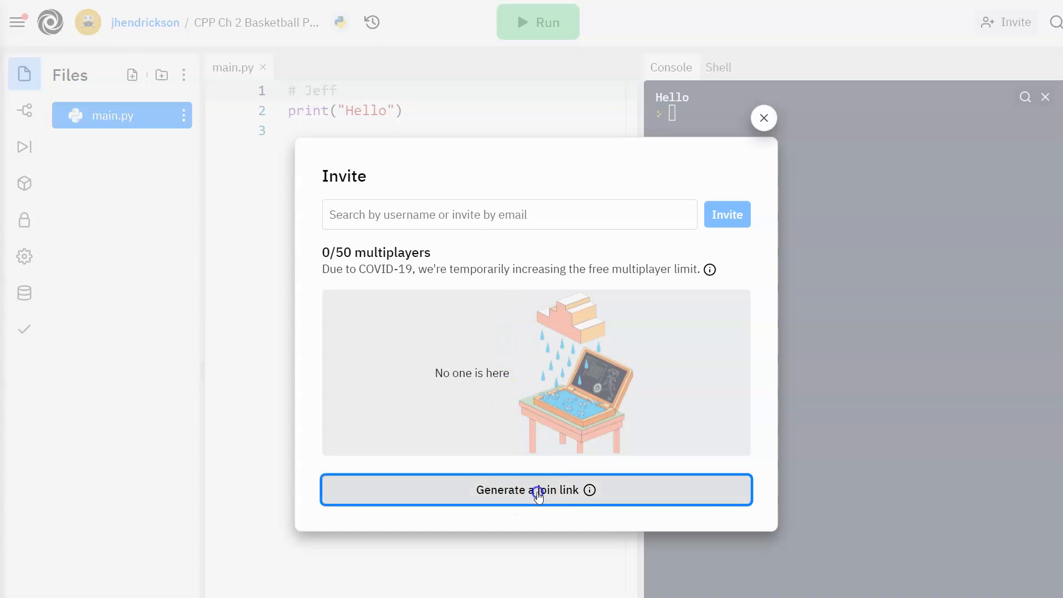
{"action": "left_click", "coordinate": [572, 500]}
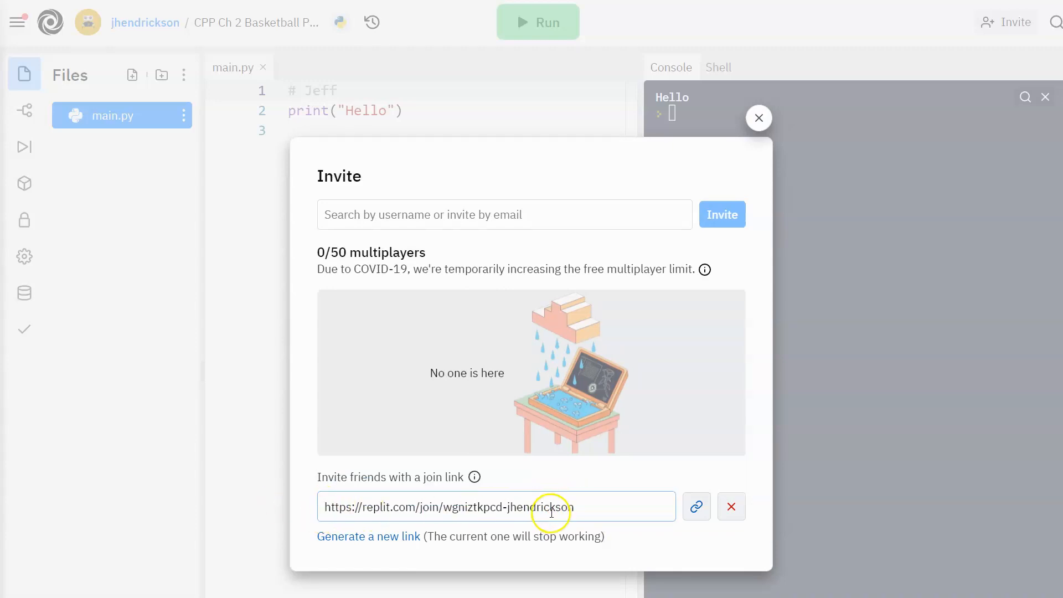
{"action": "left_click", "coordinate": [690, 508]}
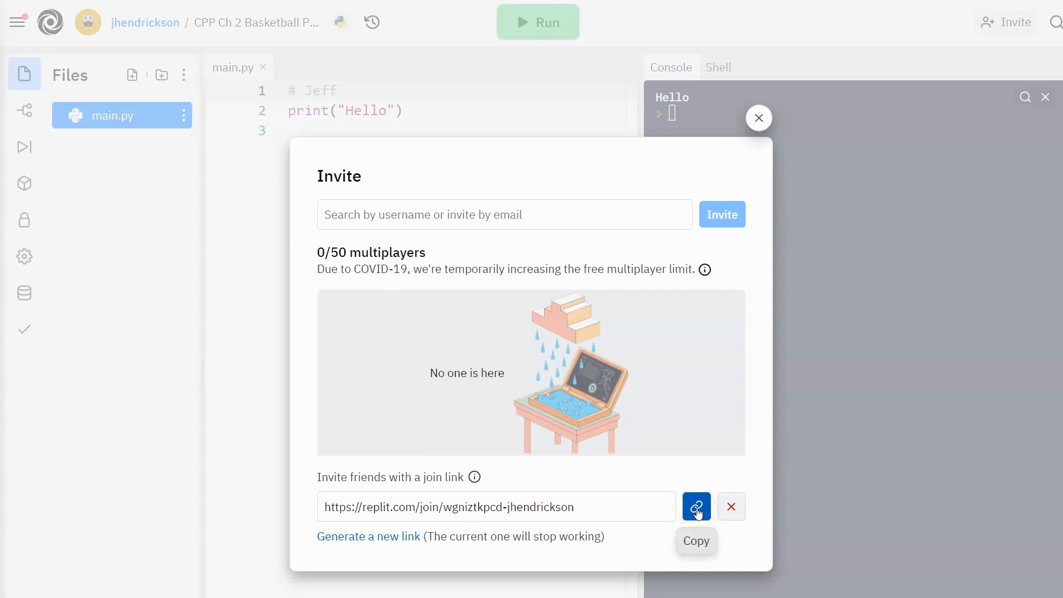
{"action": "left_click", "coordinate": [697, 510]}
{"action": "key", "text": "ctrl+c"}
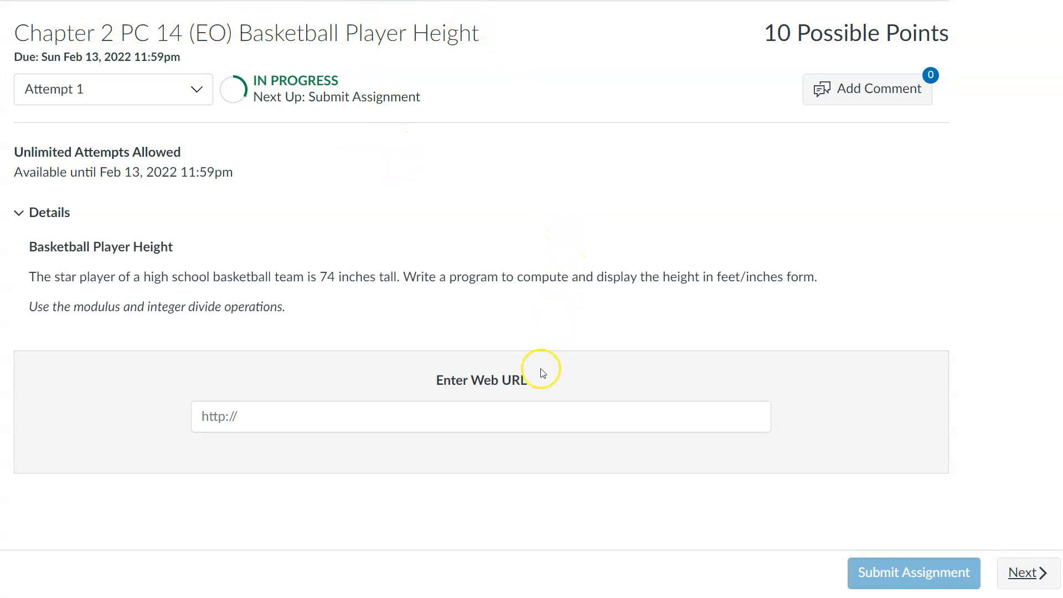
Switch to the Basketball Player Height assignment page, paste the copied join link as the web URL, and submit the assignment
{"action": "left_click", "coordinate": [517, 420]}
{"action": "right_click", "coordinate": [518, 421]}
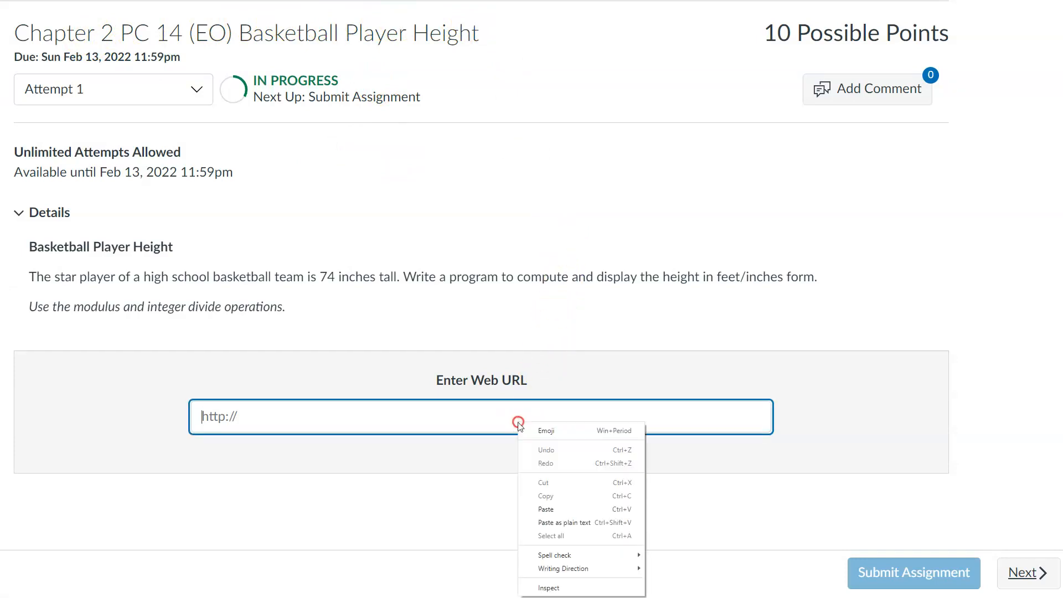
{"action": "left_click", "coordinate": [561, 510]}
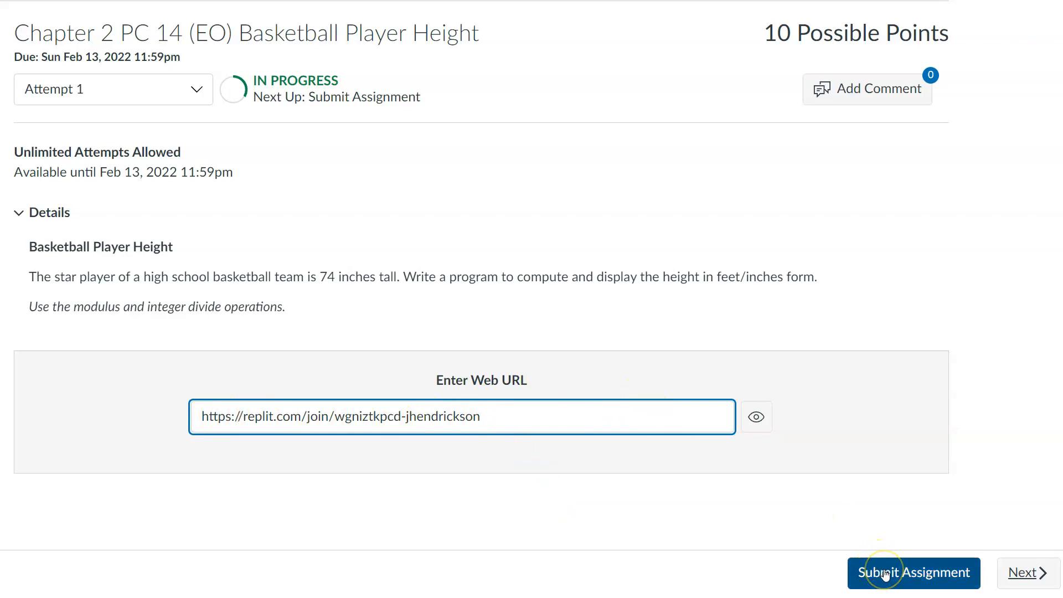
{"action": "left_click", "coordinate": [488, 416]}
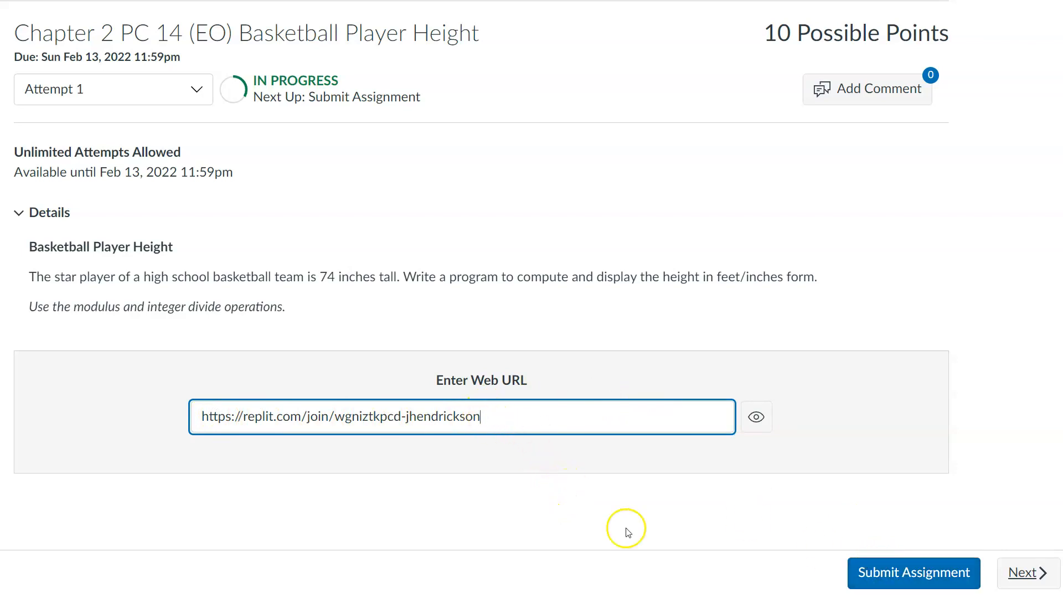
{"action": "left_click", "coordinate": [912, 574]}
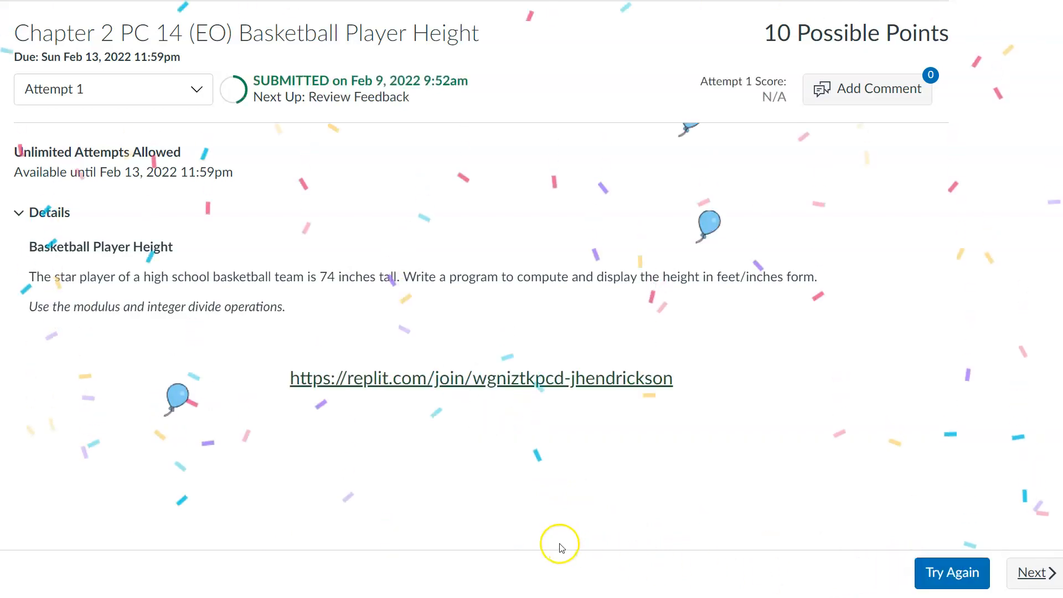